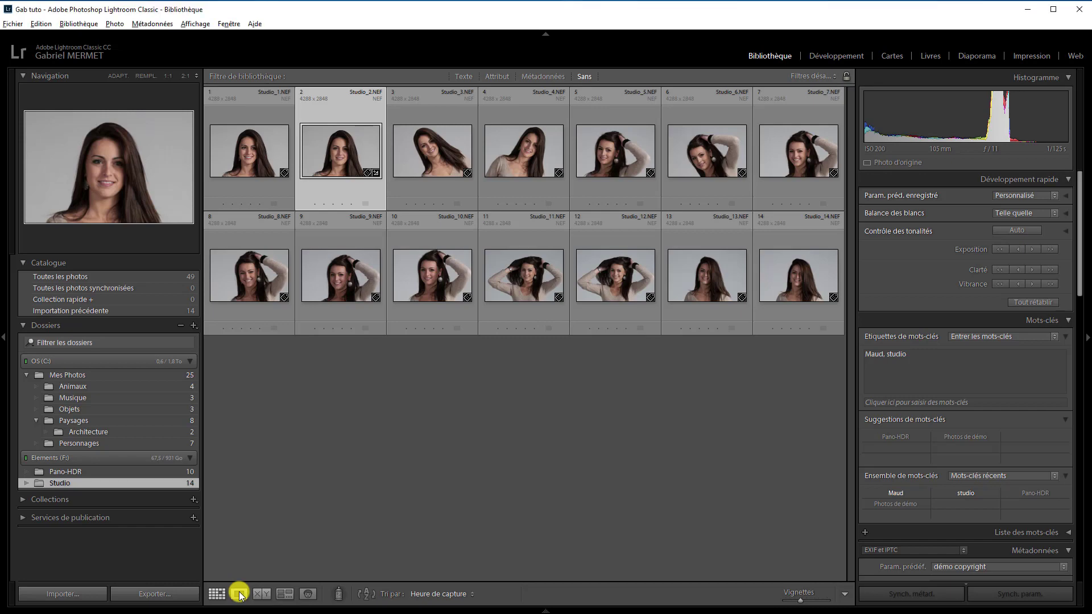
# View Studio_2.NEF in Loupe view and the Develop module, and return to the Library grid
pyautogui.click(239, 594)
pyautogui.click(827, 57)
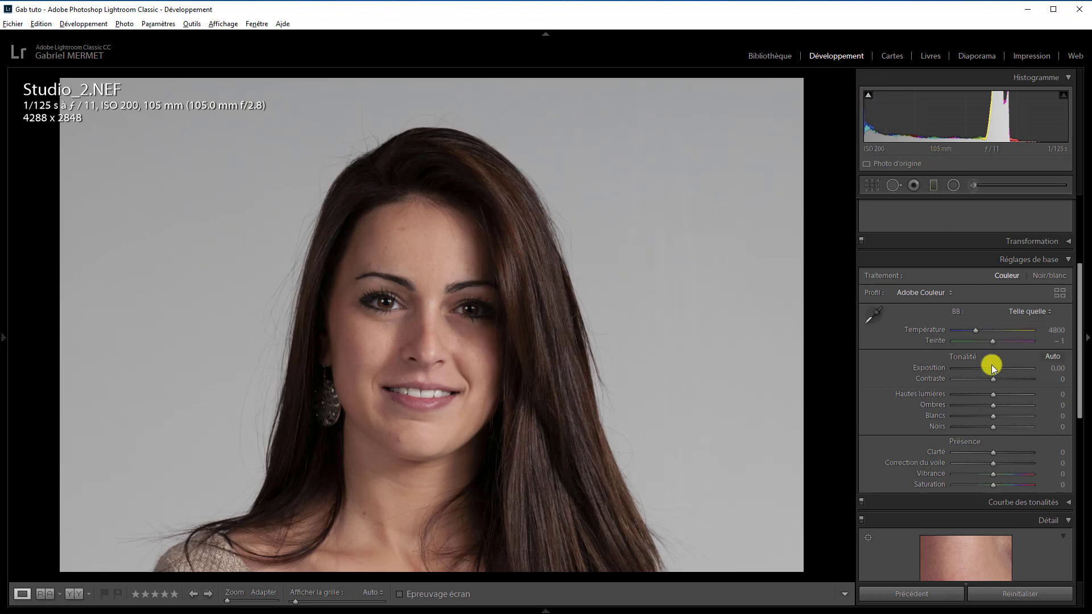
pyautogui.click(767, 54)
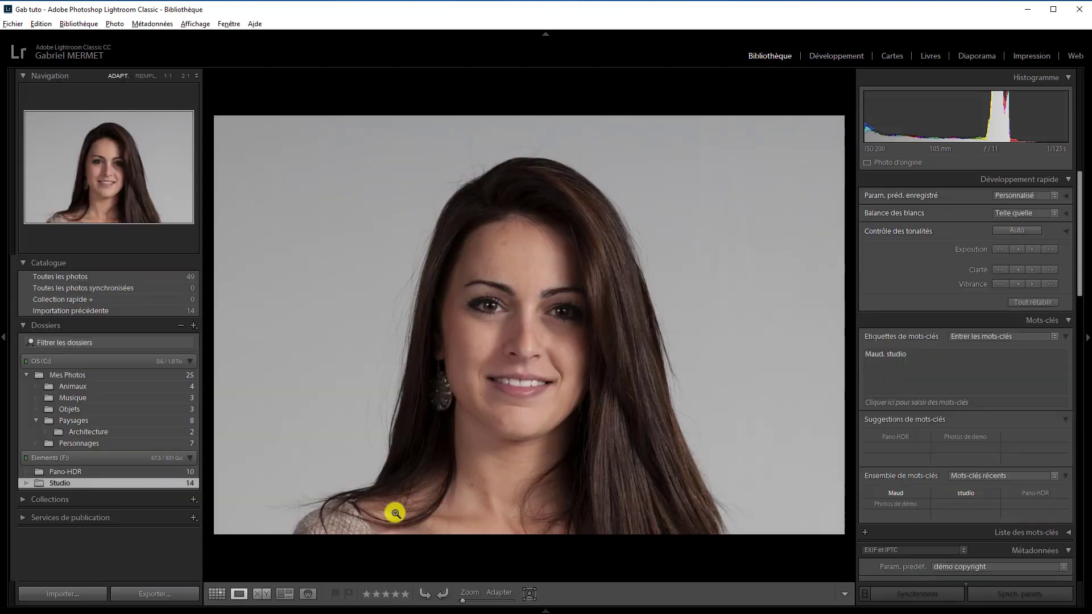
pyautogui.click(218, 594)
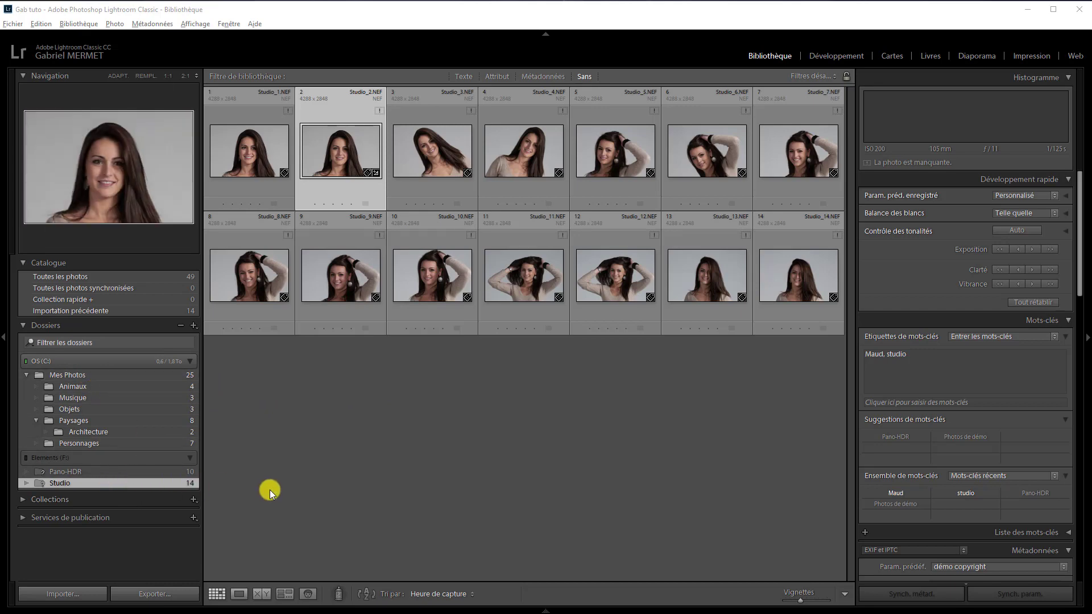
# Open the Pano-HDR folder, check HDR-Pano_1.NRW in Loupe view and the Develop module, and return to the Library
pyautogui.click(101, 472)
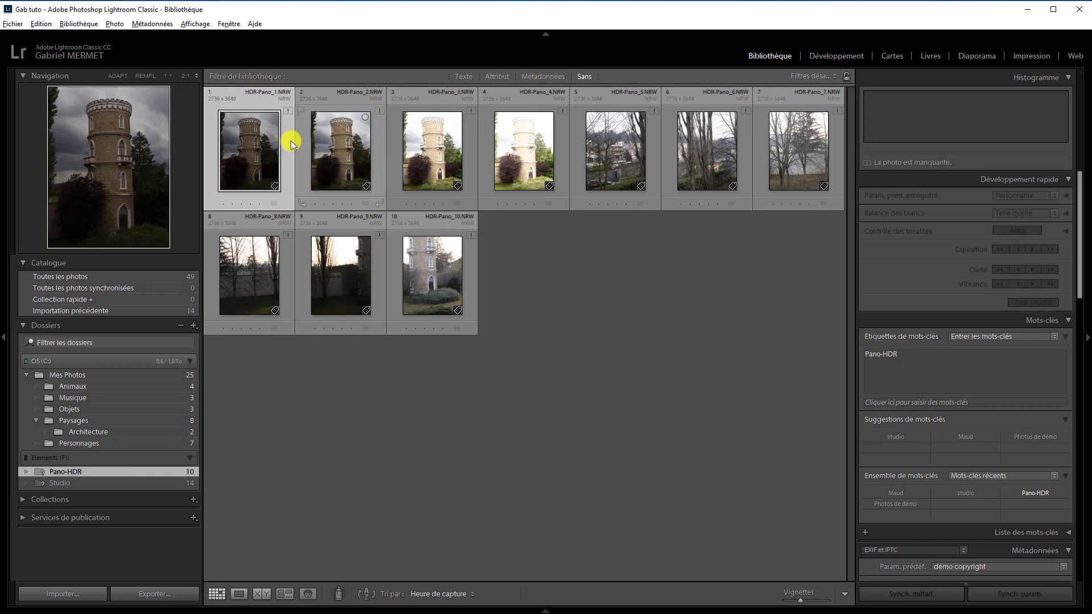
pyautogui.moveTo(256, 146)
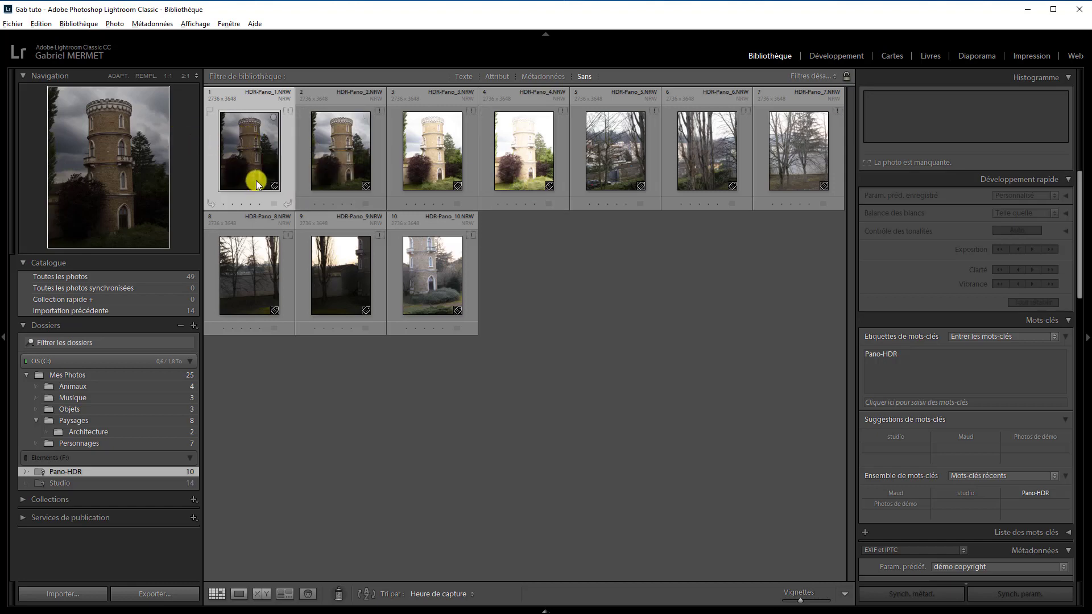
pyautogui.moveTo(241, 591)
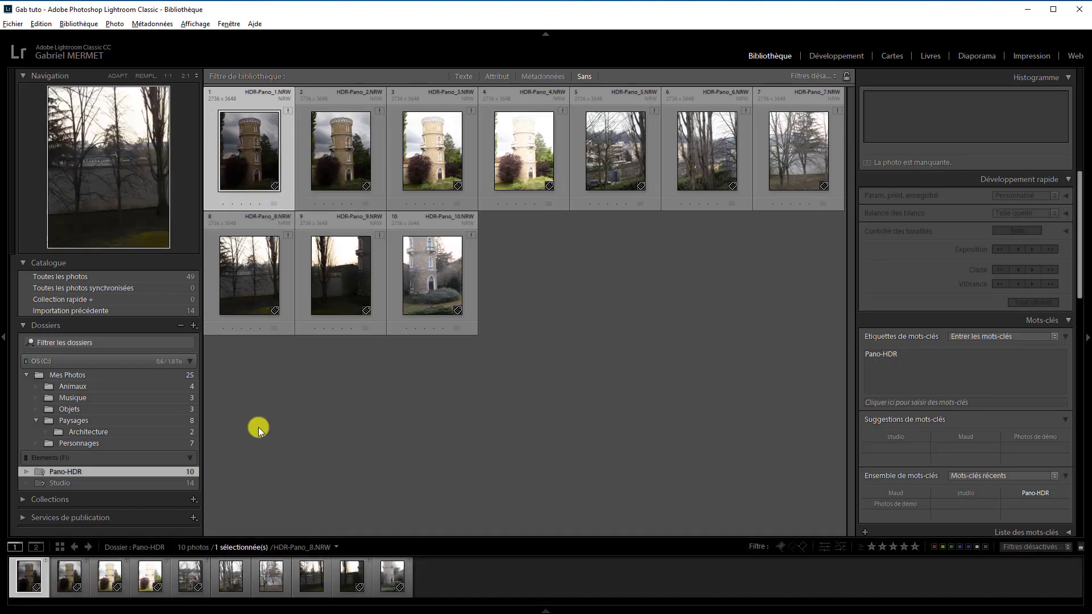
pyautogui.click(239, 594)
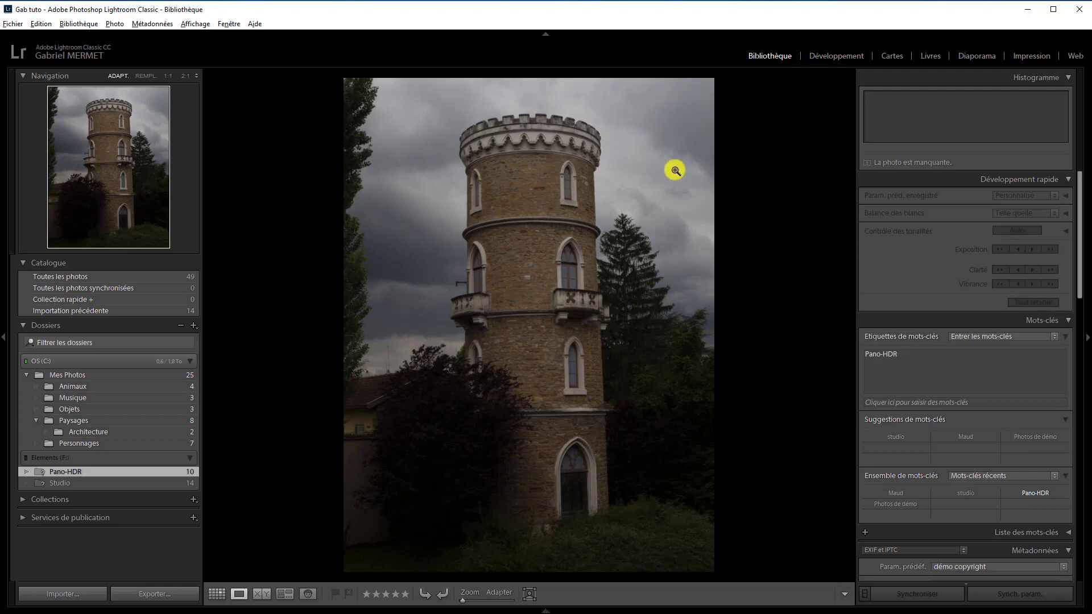
pyautogui.click(824, 59)
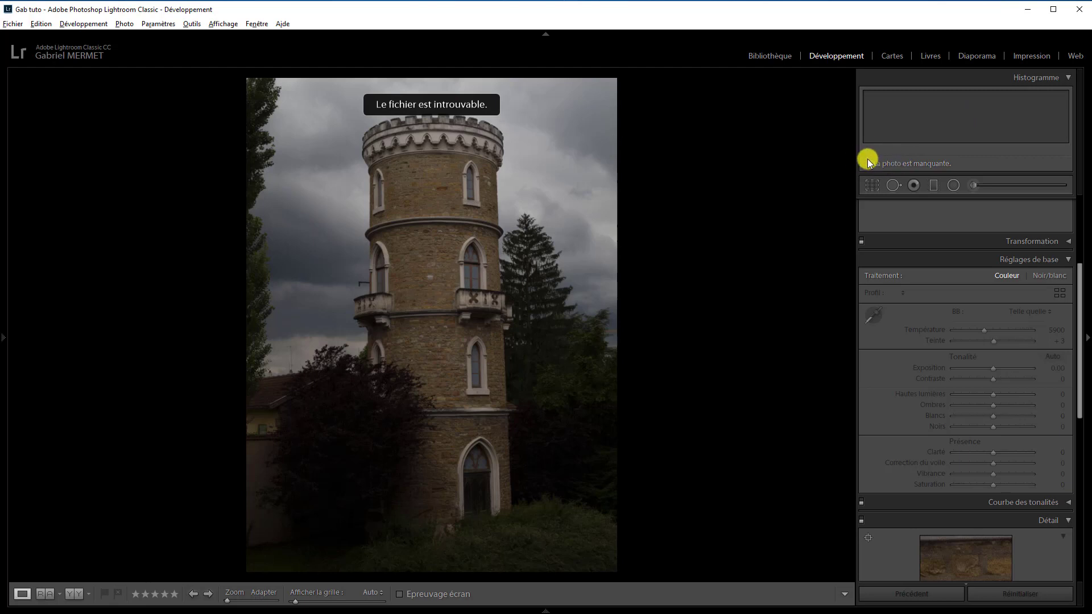
pyautogui.moveTo(933, 160)
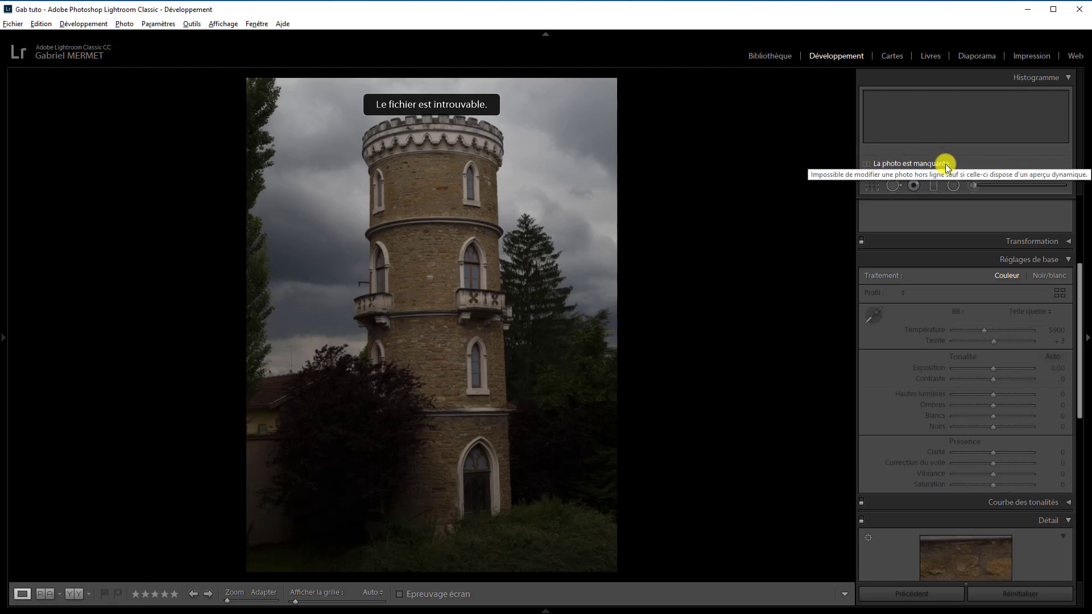
pyautogui.click(768, 56)
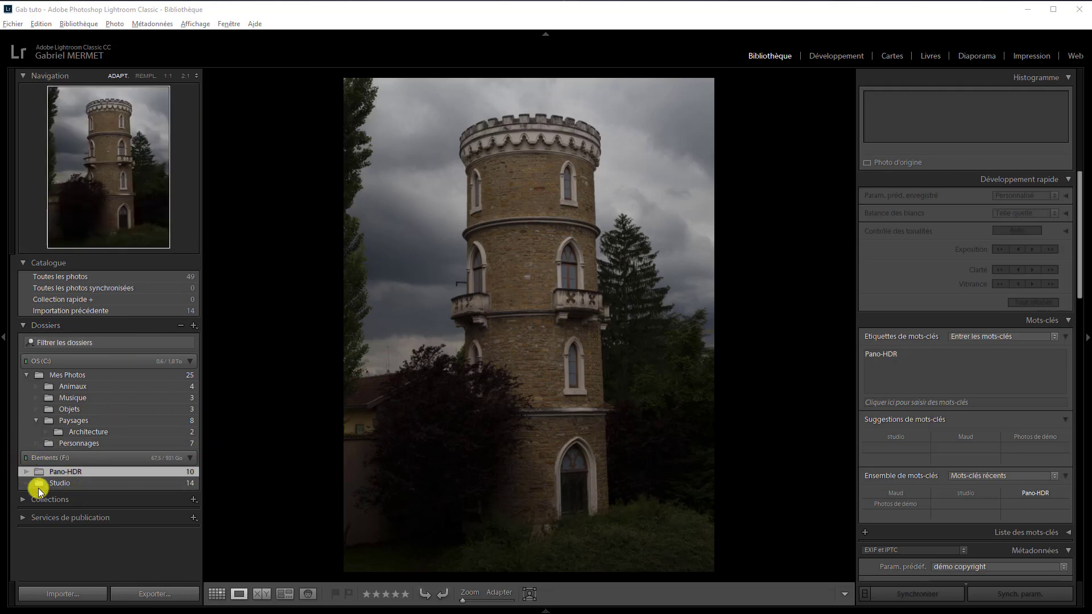
# Open the Studio folder, view Studio_2.NEF in Loupe view and the Develop module, and return to the Library
pyautogui.click(96, 484)
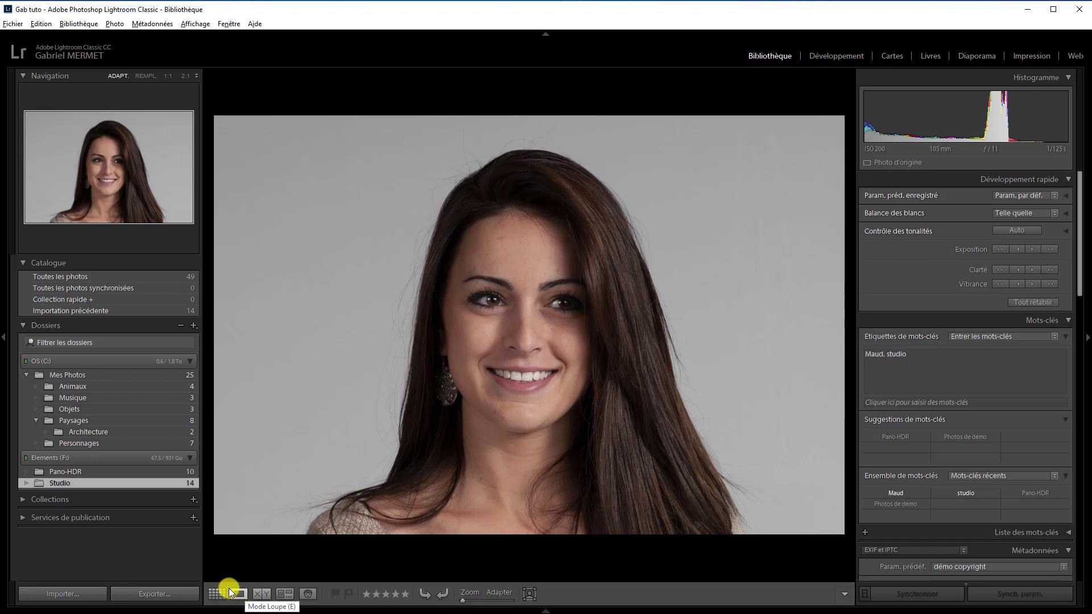
pyautogui.click(217, 594)
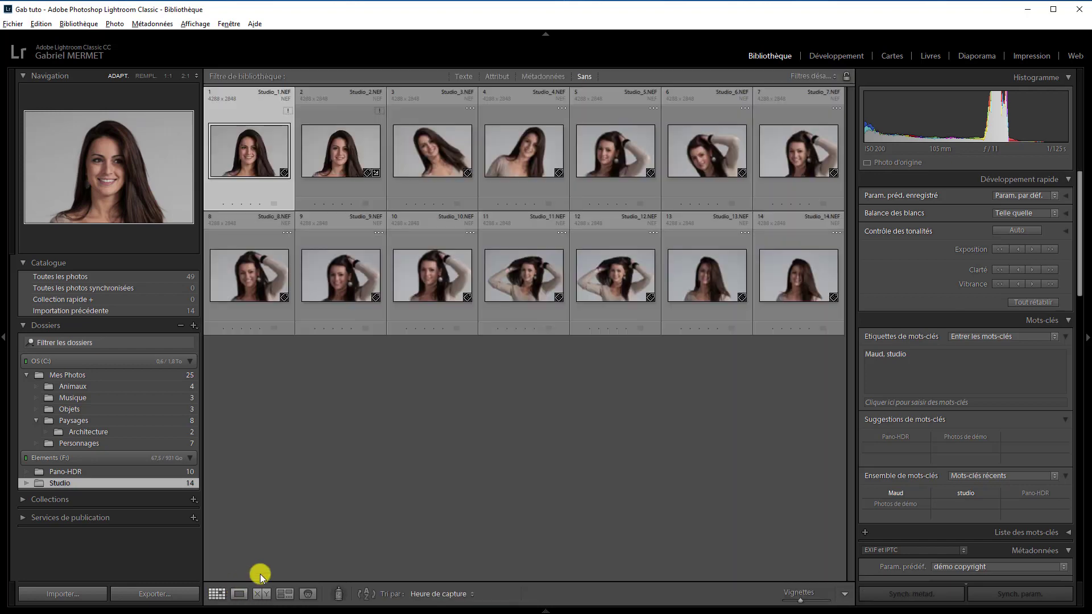
pyautogui.click(343, 142)
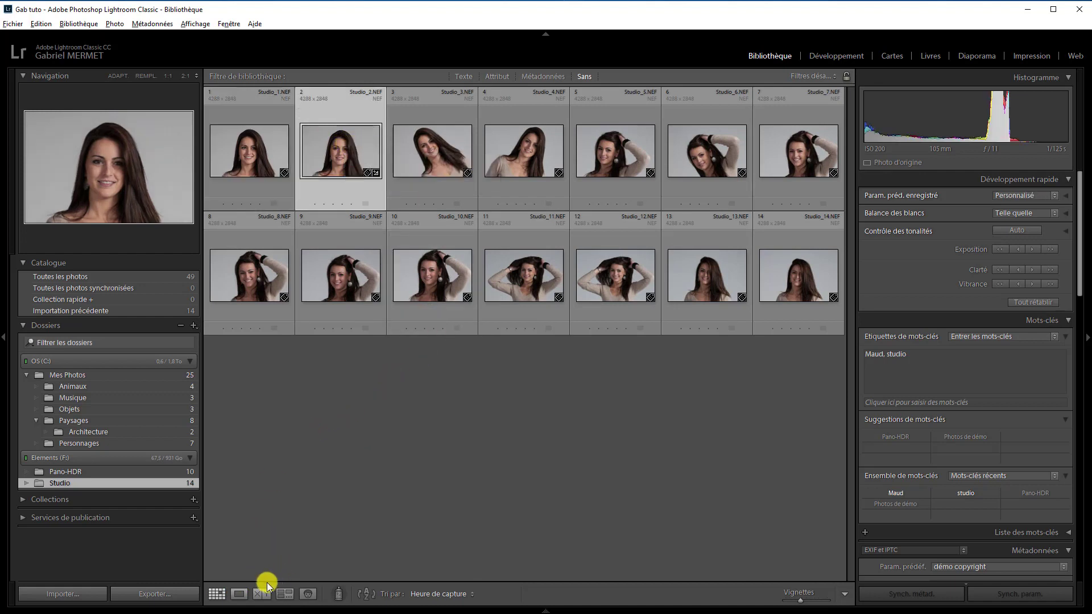
pyautogui.click(239, 594)
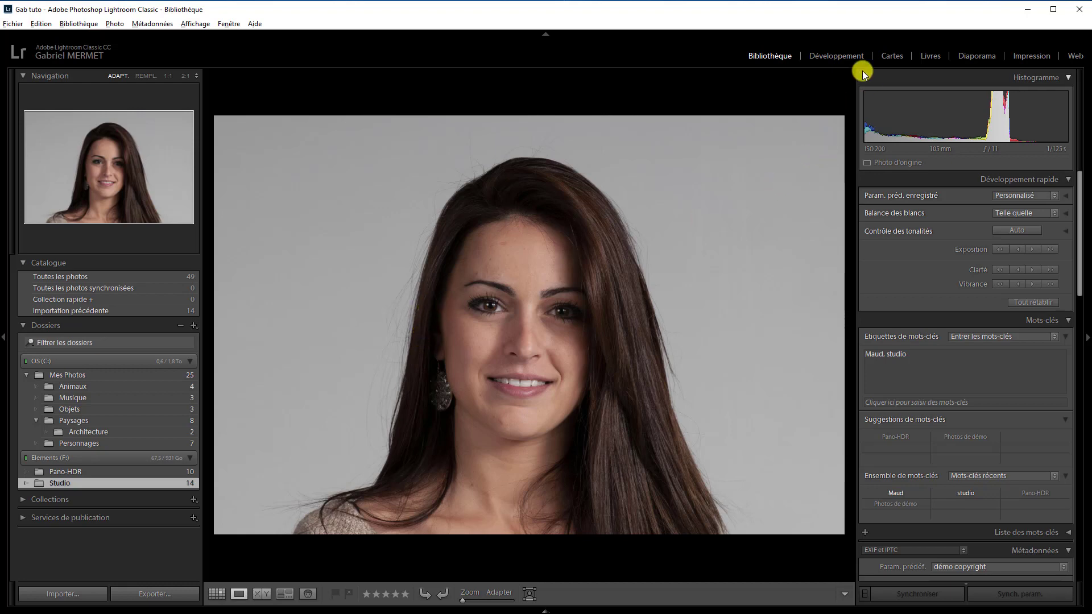
pyautogui.click(847, 56)
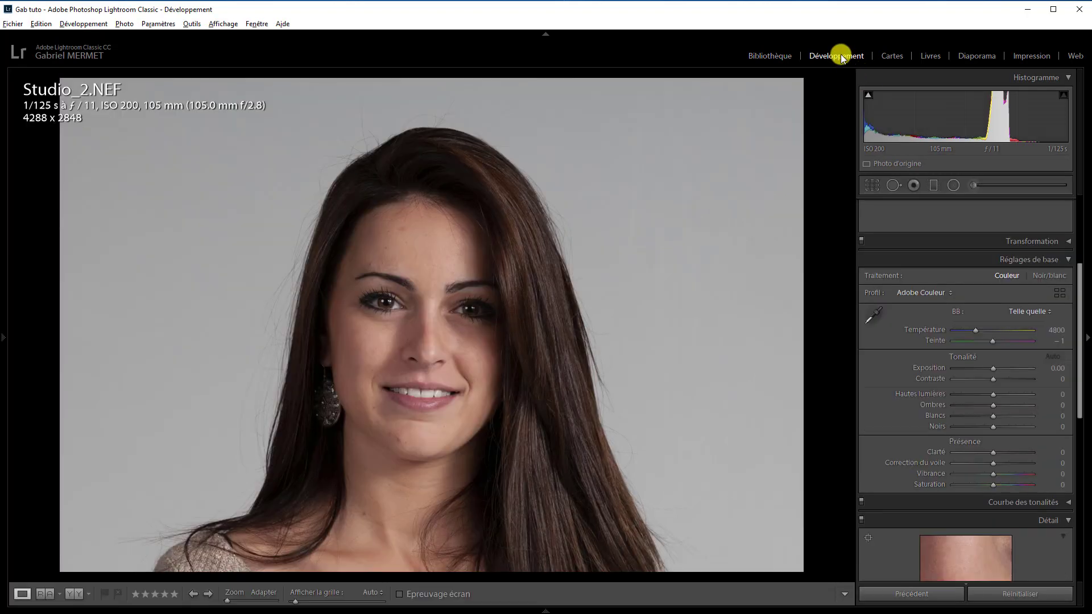
pyautogui.click(762, 57)
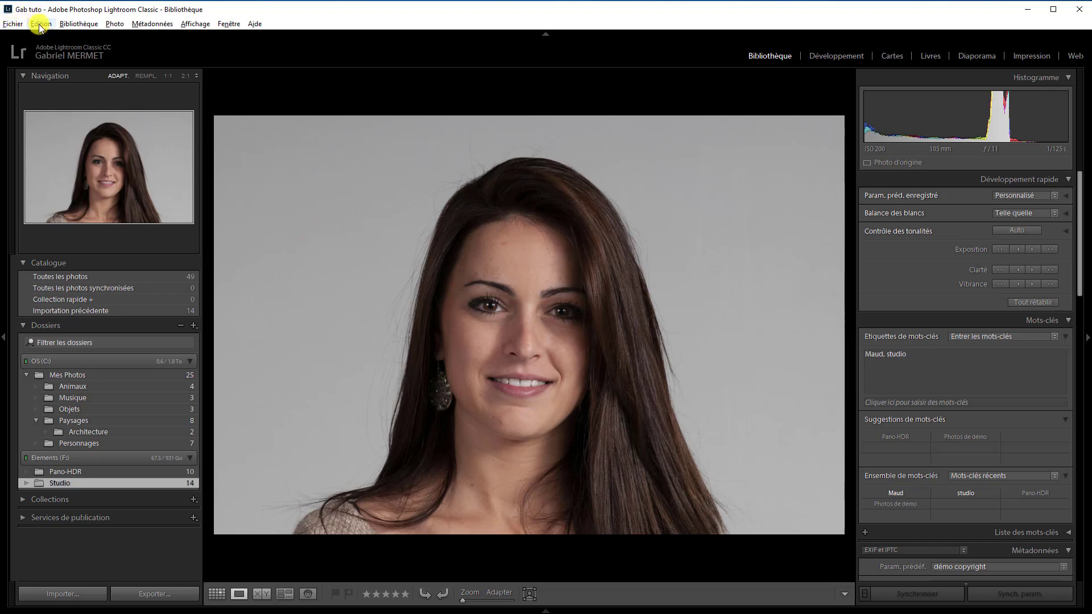
pyautogui.click(80, 26)
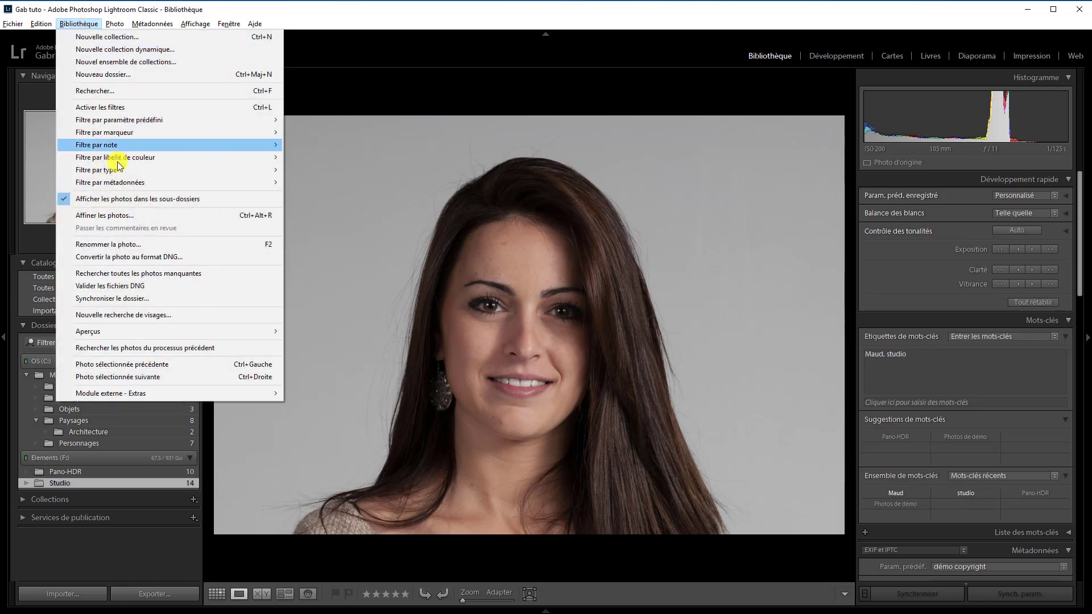
pyautogui.moveTo(188, 331)
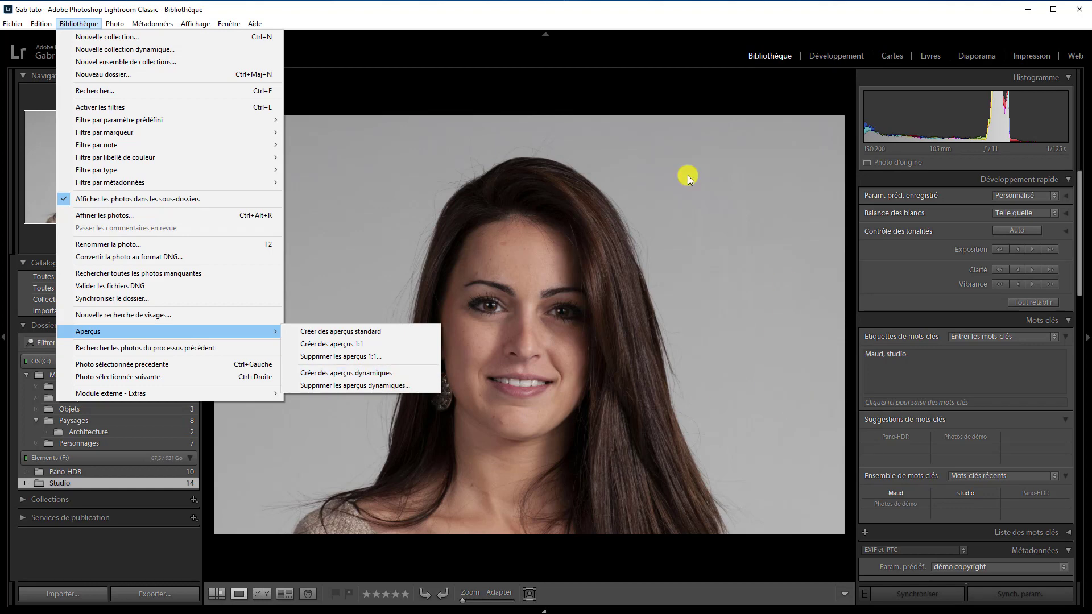
pyautogui.click(680, 93)
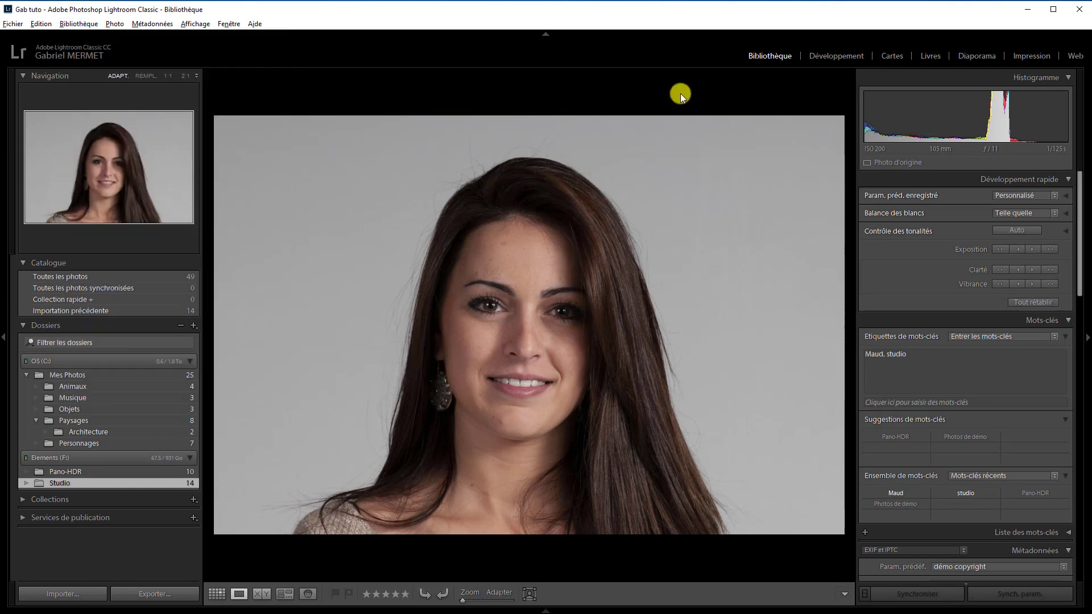
# Create a smart preview for Studio_2.NEF
pyautogui.click(866, 162)
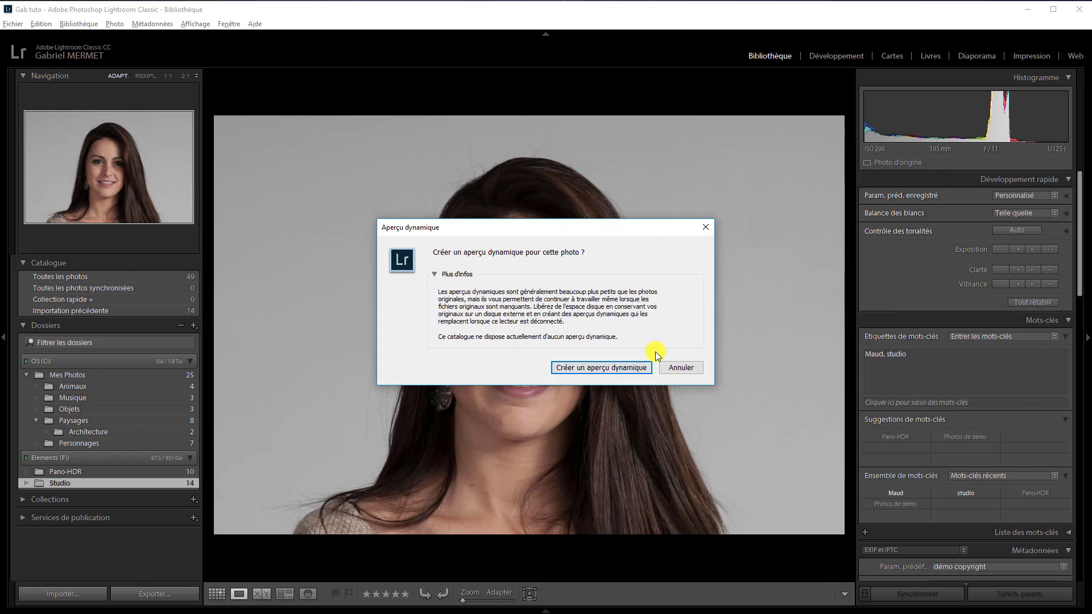
pyautogui.click(618, 370)
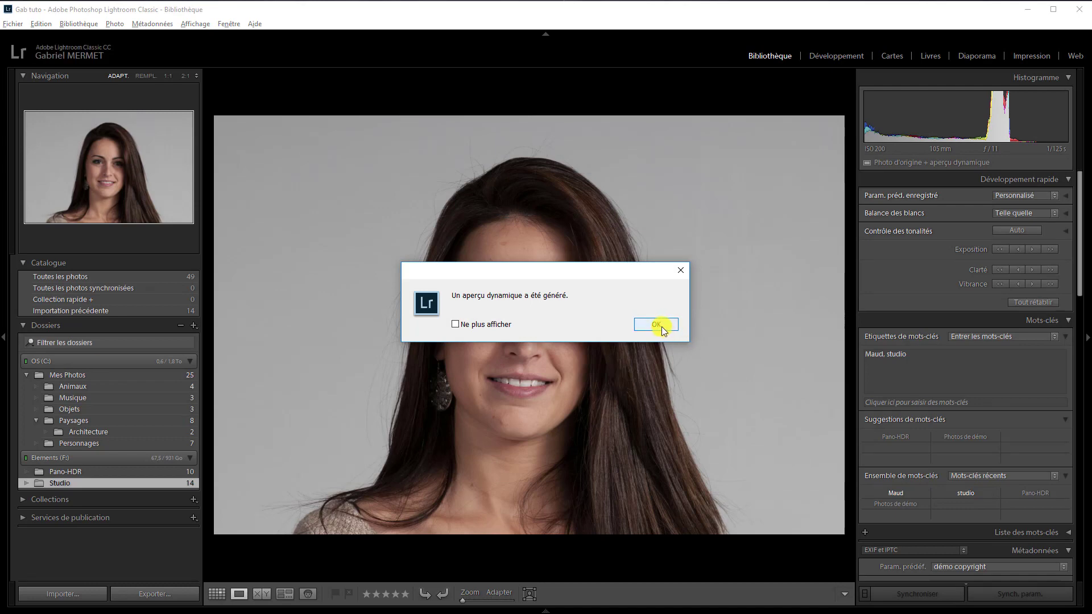
pyautogui.click(661, 326)
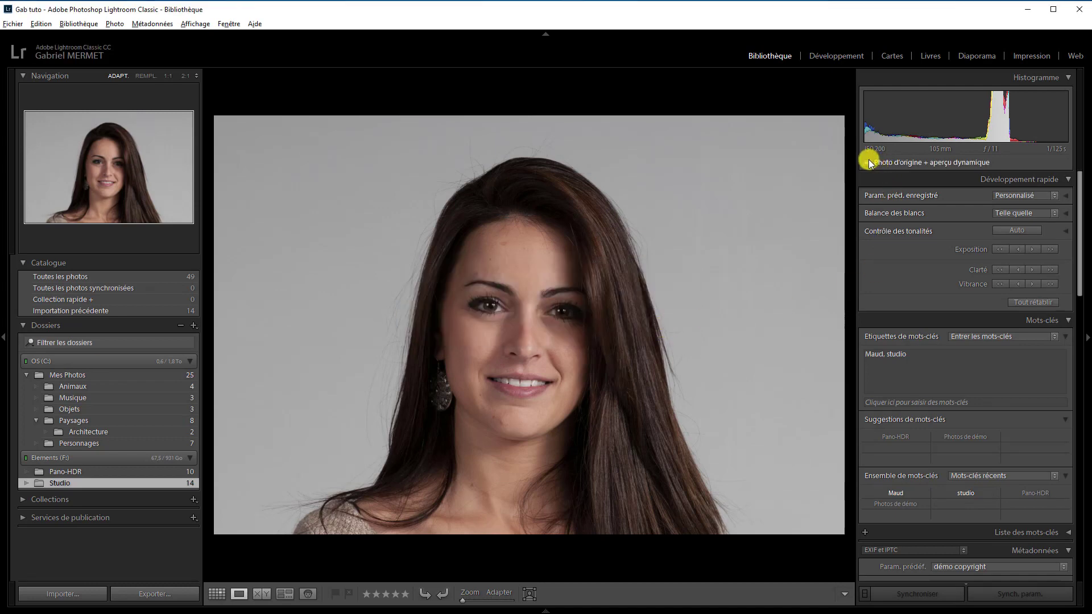
# Open Studio_2.NEF in the Develop module and set its treatment to black and white
pyautogui.moveTo(882, 162)
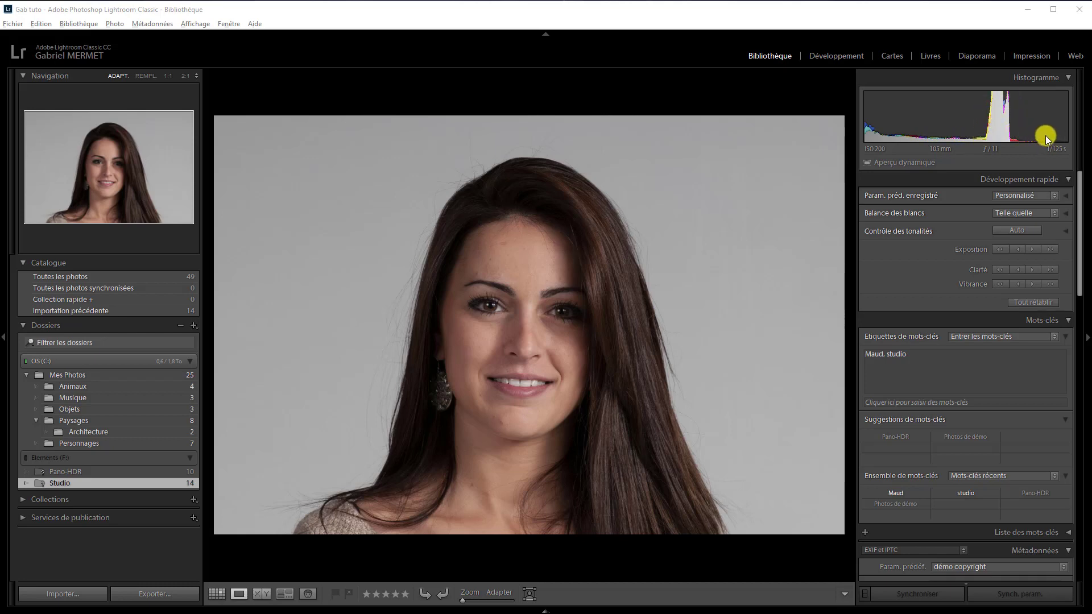
pyautogui.click(828, 54)
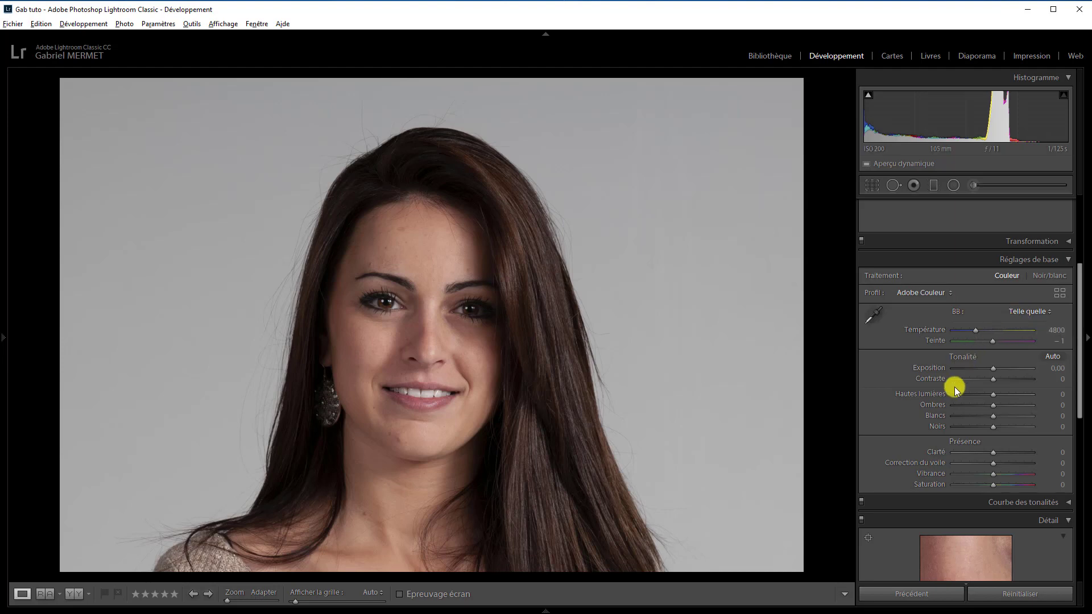
pyautogui.click(1050, 276)
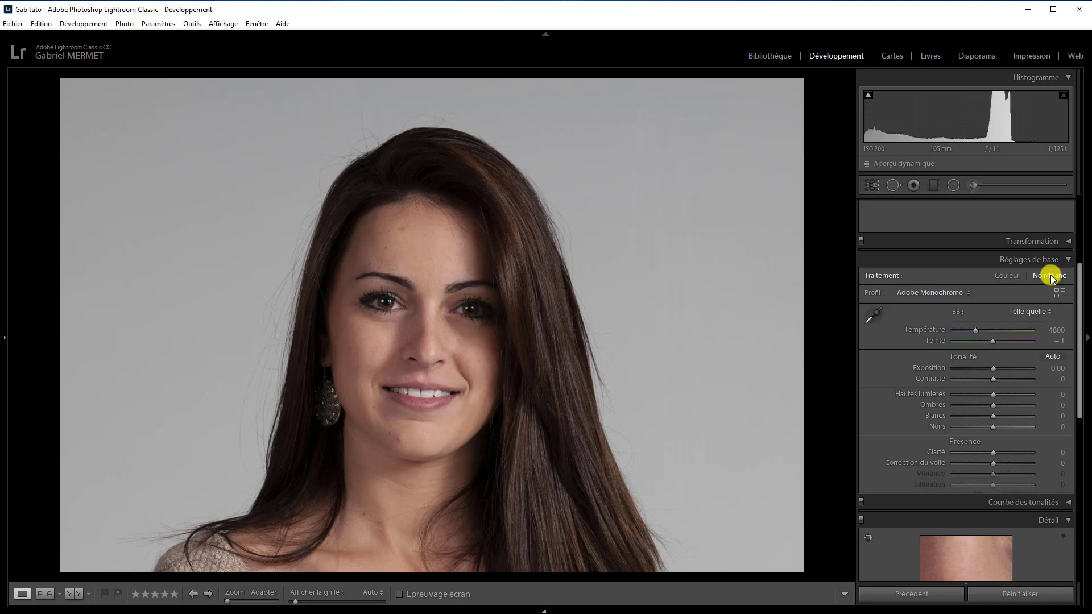
# Return to the Library and delete the smart preview of Studio_2.NEF
pyautogui.click(776, 55)
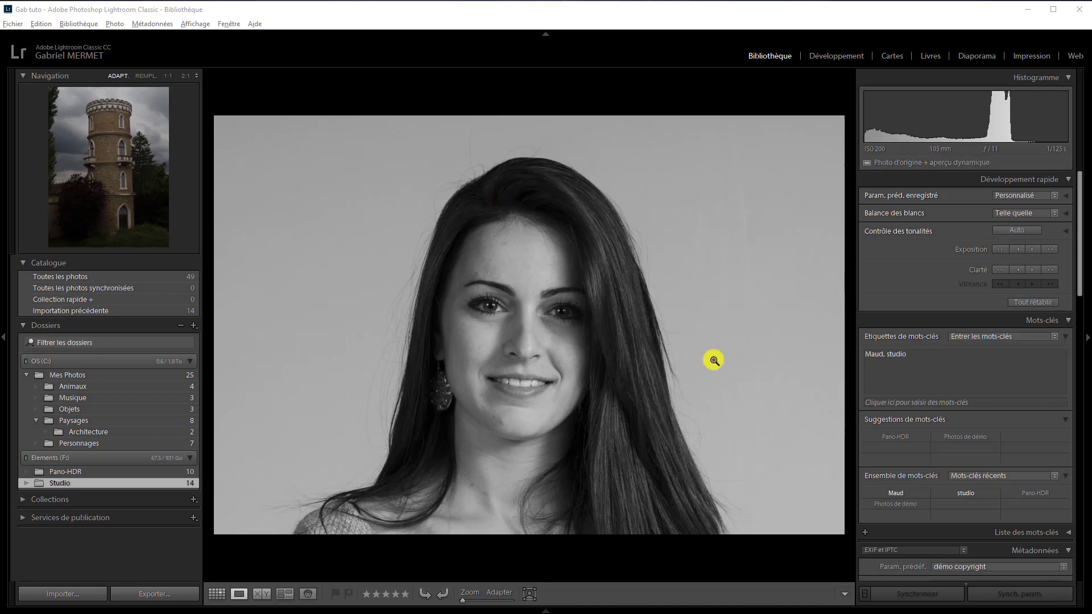
pyautogui.click(867, 163)
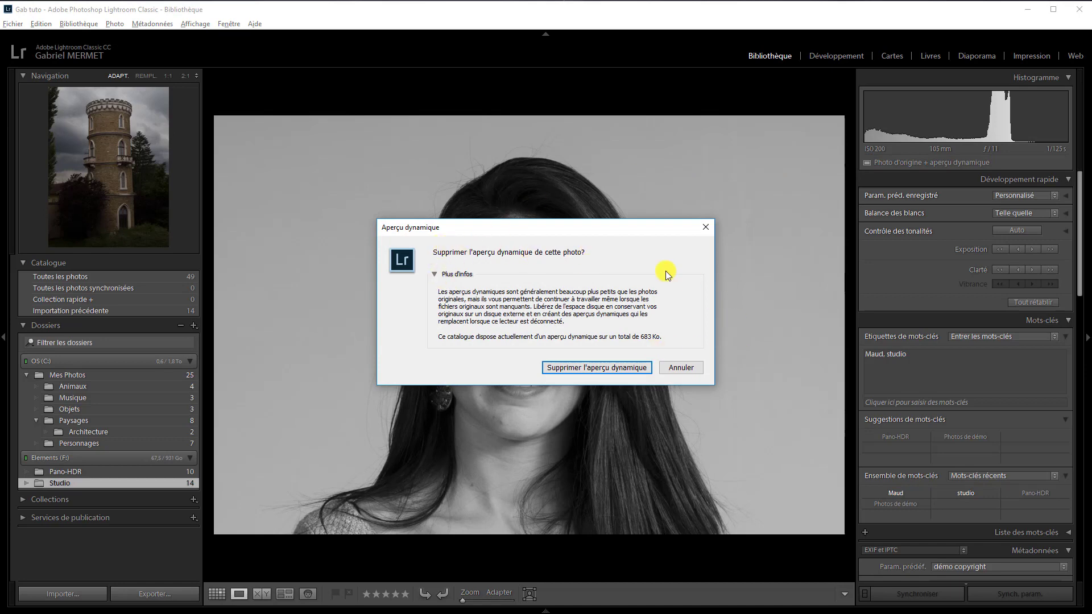
pyautogui.click(606, 367)
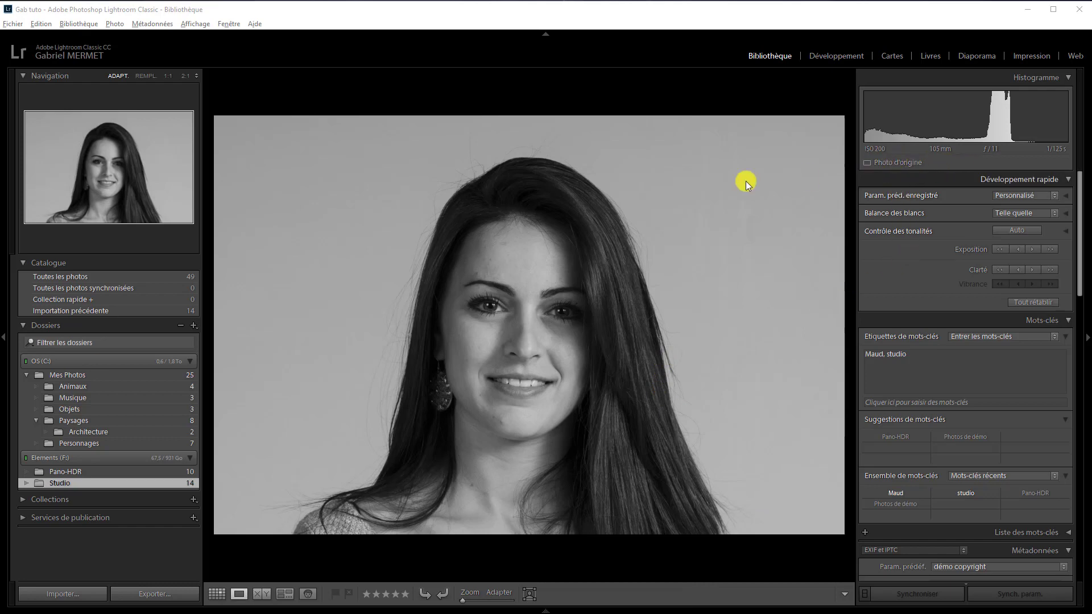
# Return to the grid and select the five photos from Studio_1.NEF to Studio_5.NEF
pyautogui.click(216, 593)
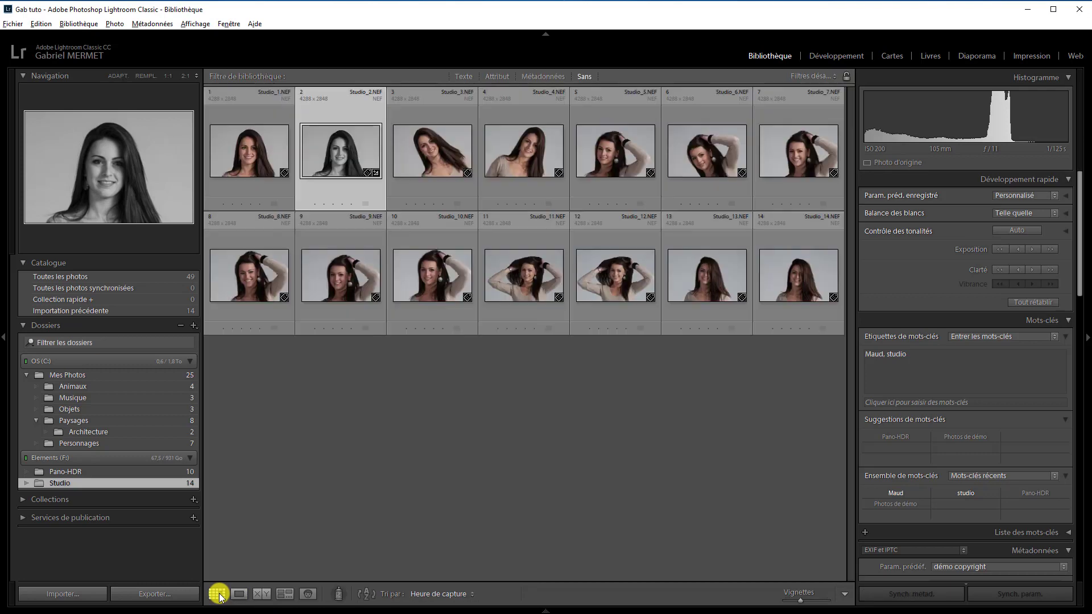
pyautogui.click(239, 149)
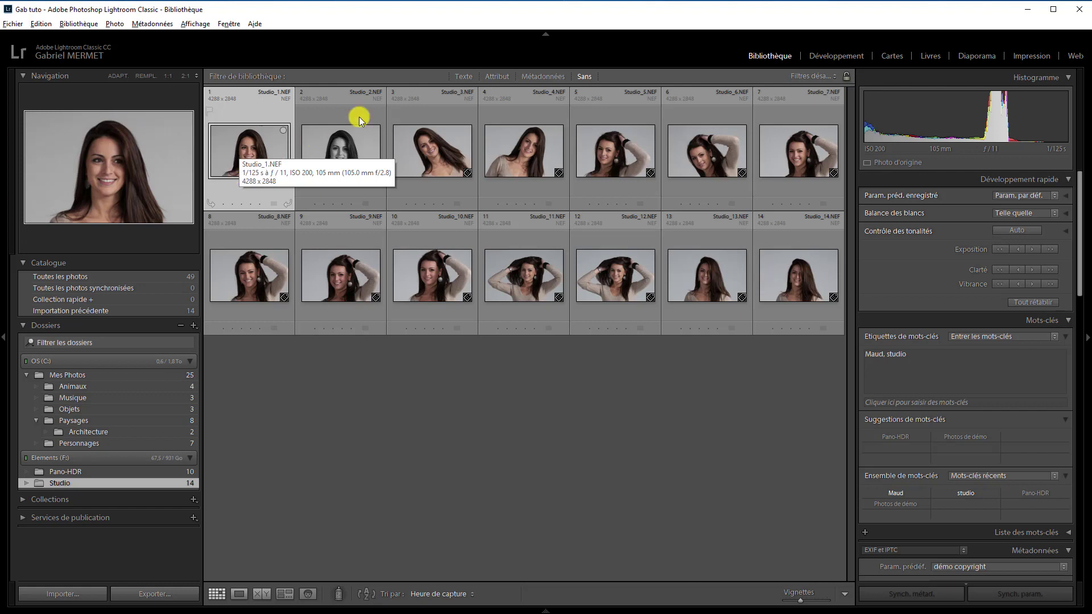
pyautogui.keyDown('shift'); pyautogui.click(637, 151); pyautogui.keyUp('shift')
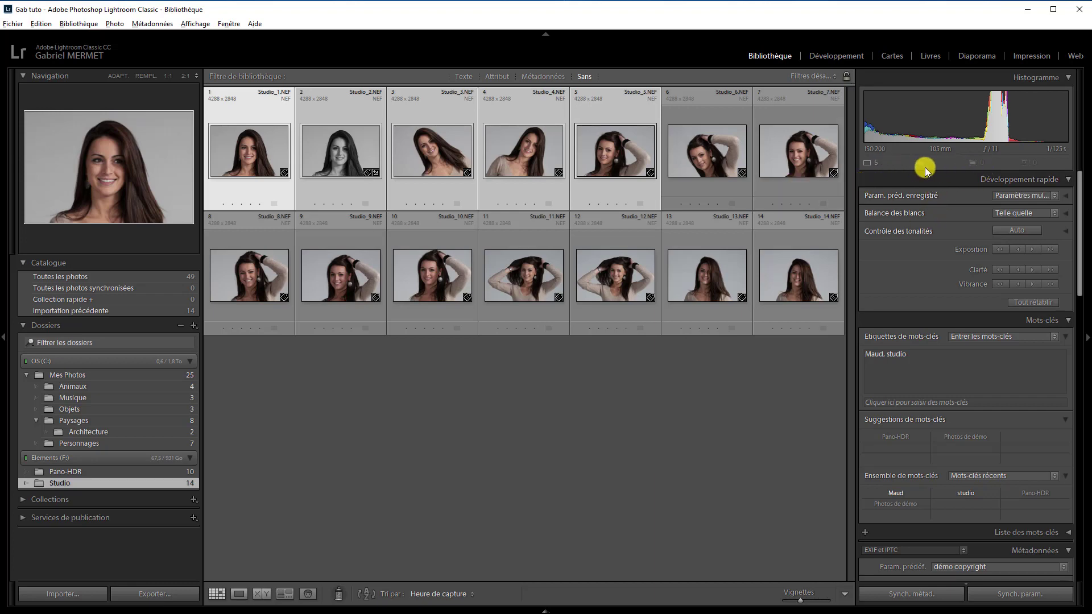
pyautogui.moveTo(869, 166)
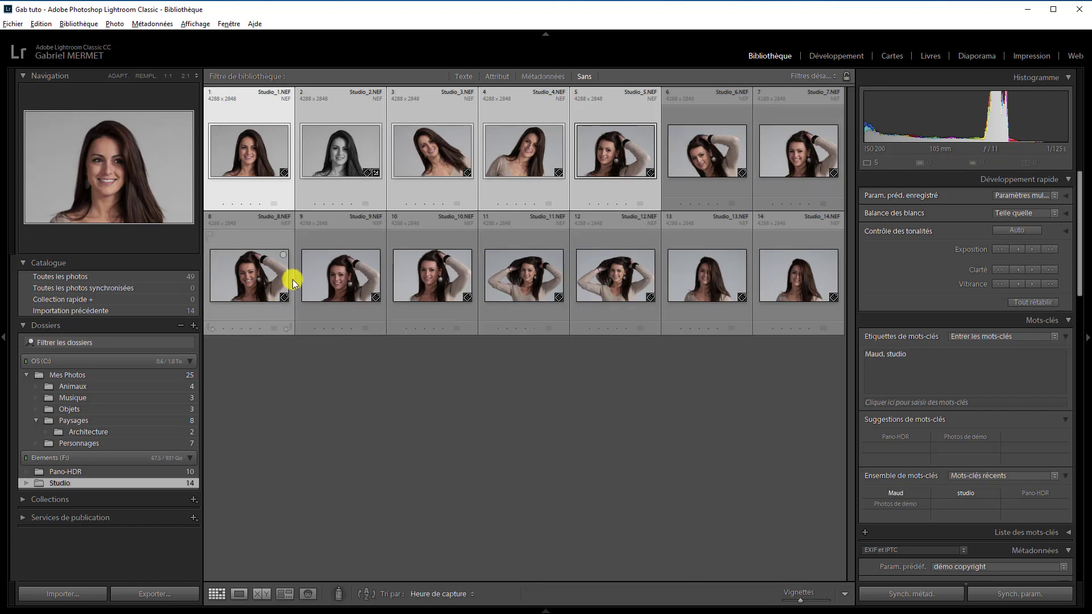
# Open Studio_2.NEF in loupe view, create a smart preview for it again, and return to the grid
pyautogui.click(358, 162)
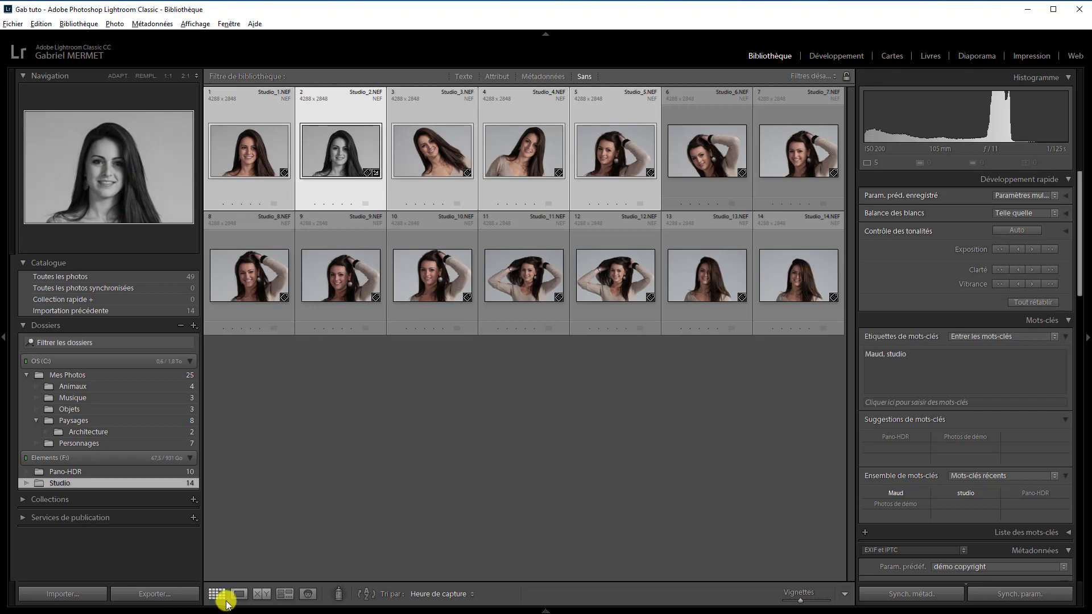
pyautogui.click(239, 594)
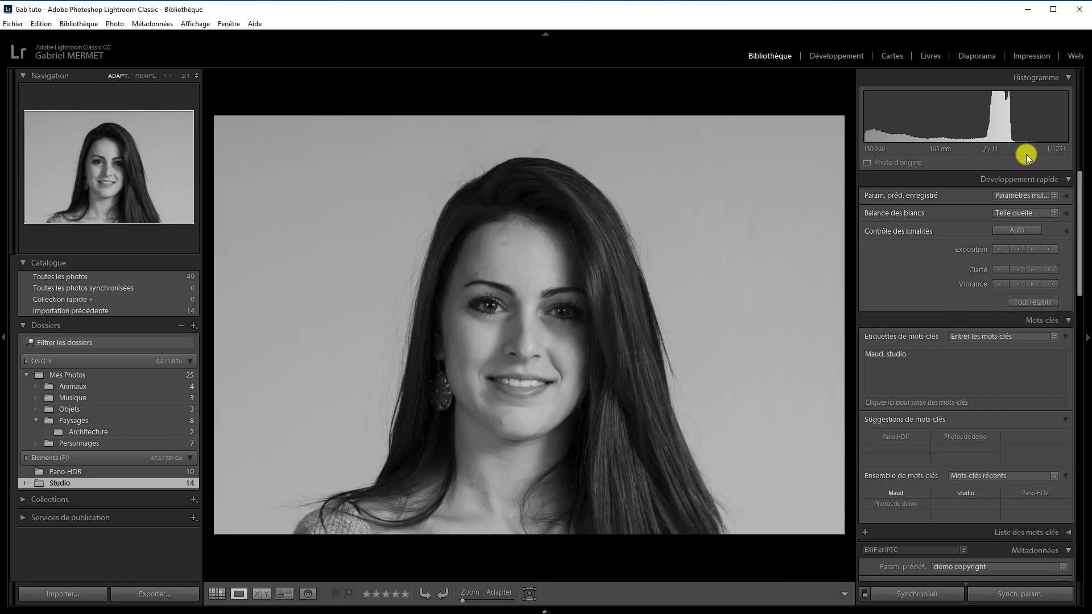
pyautogui.click(867, 165)
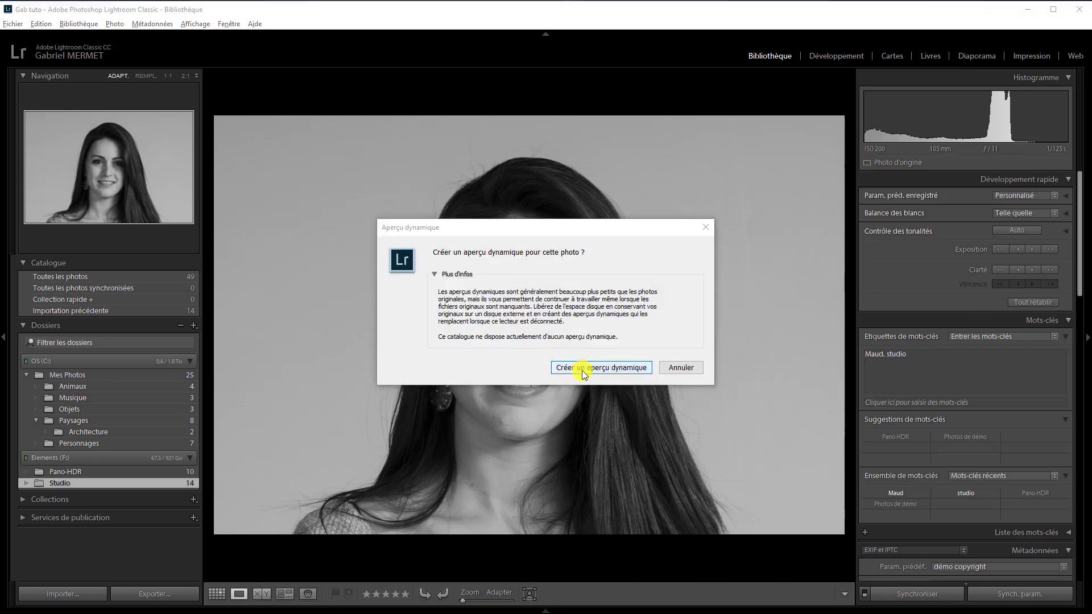
pyautogui.click(582, 368)
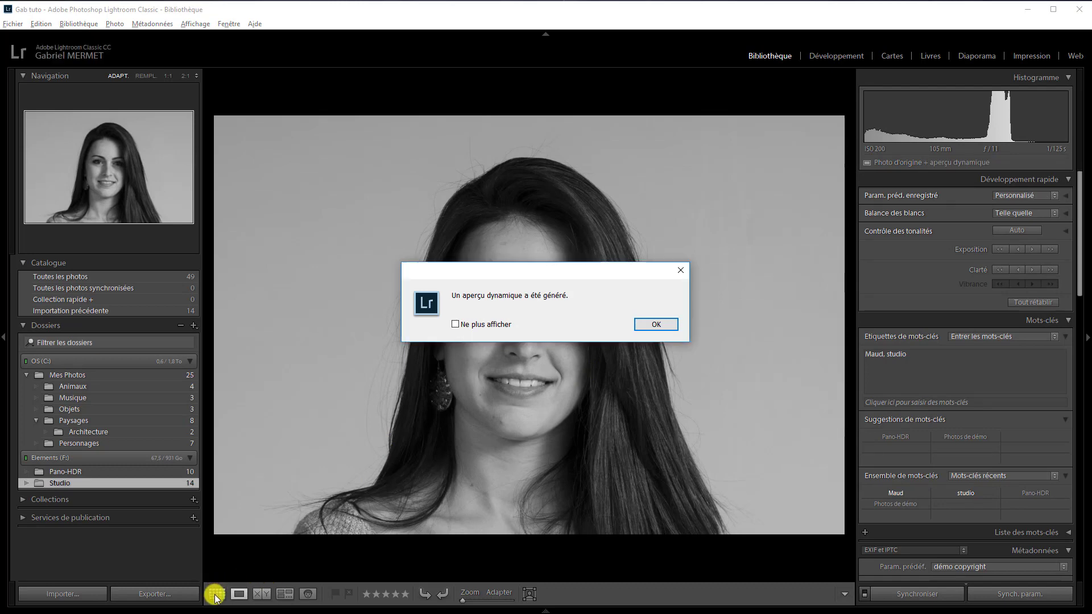
pyautogui.click(656, 325)
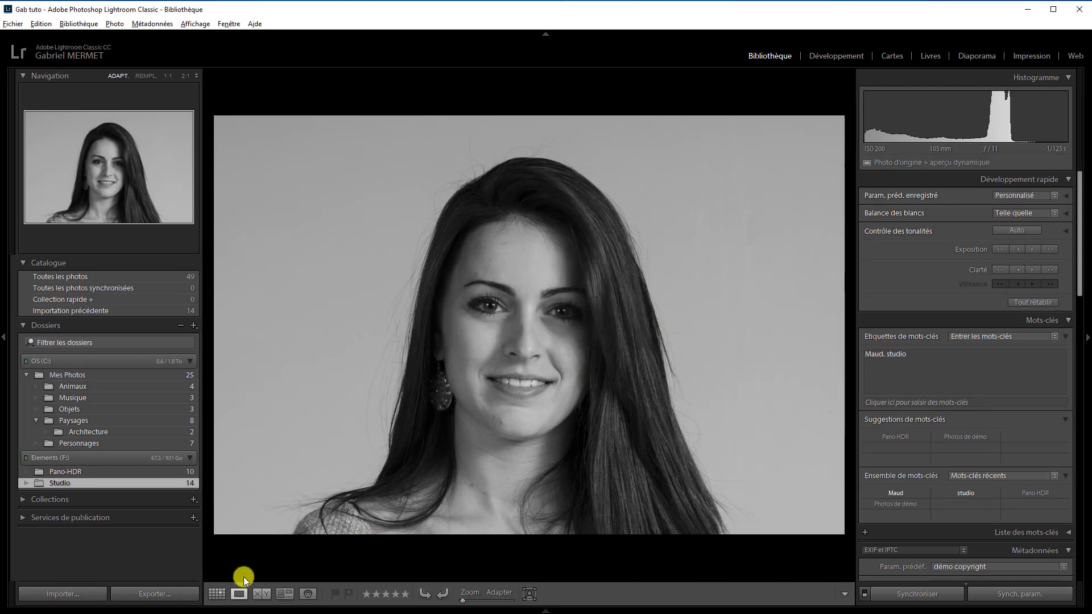
pyautogui.click(217, 593)
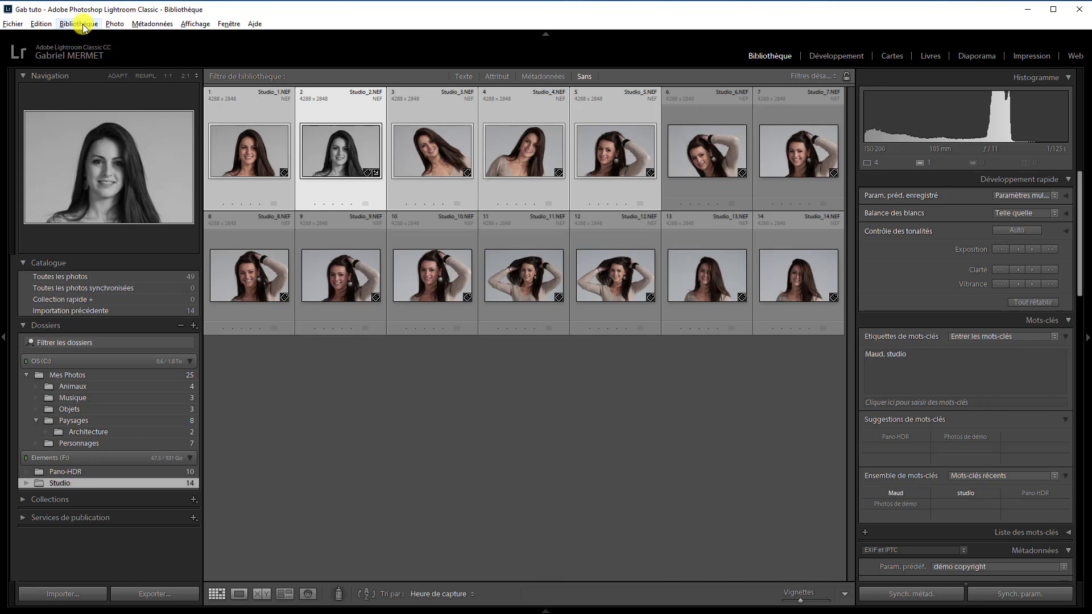
# Review the Export as Catalog options for the five selected photos, including the smart preview option, and close the dialog without exporting
pyautogui.click(19, 25)
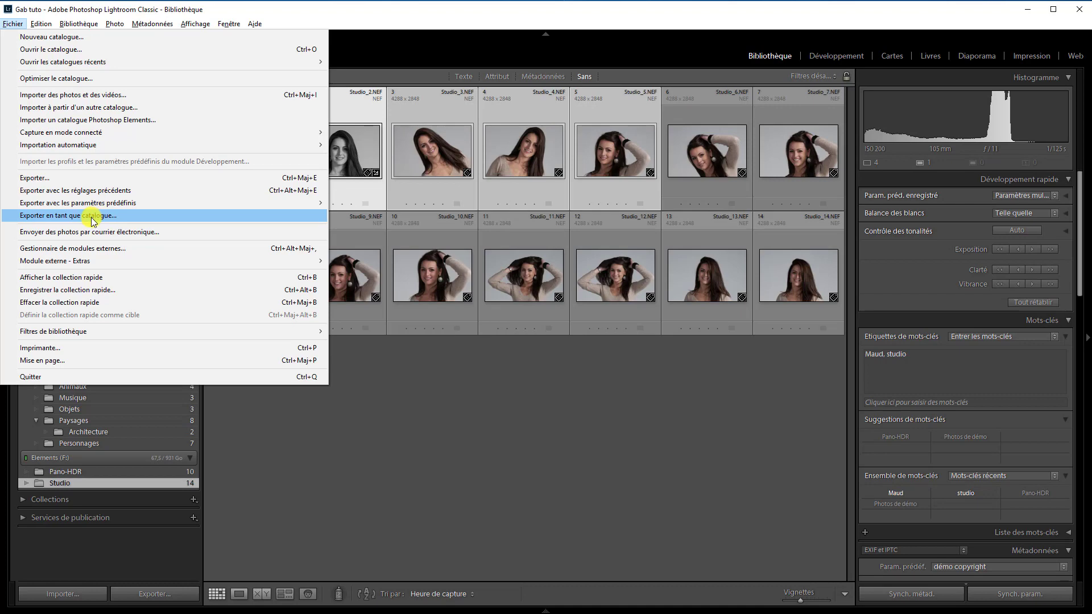
pyautogui.click(91, 216)
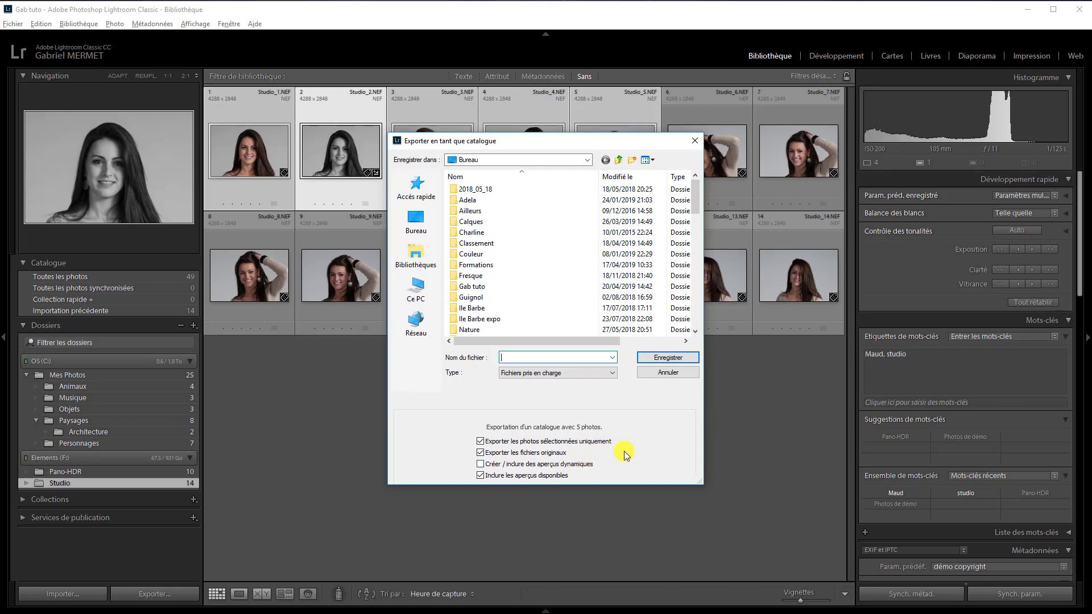
pyautogui.click(683, 372)
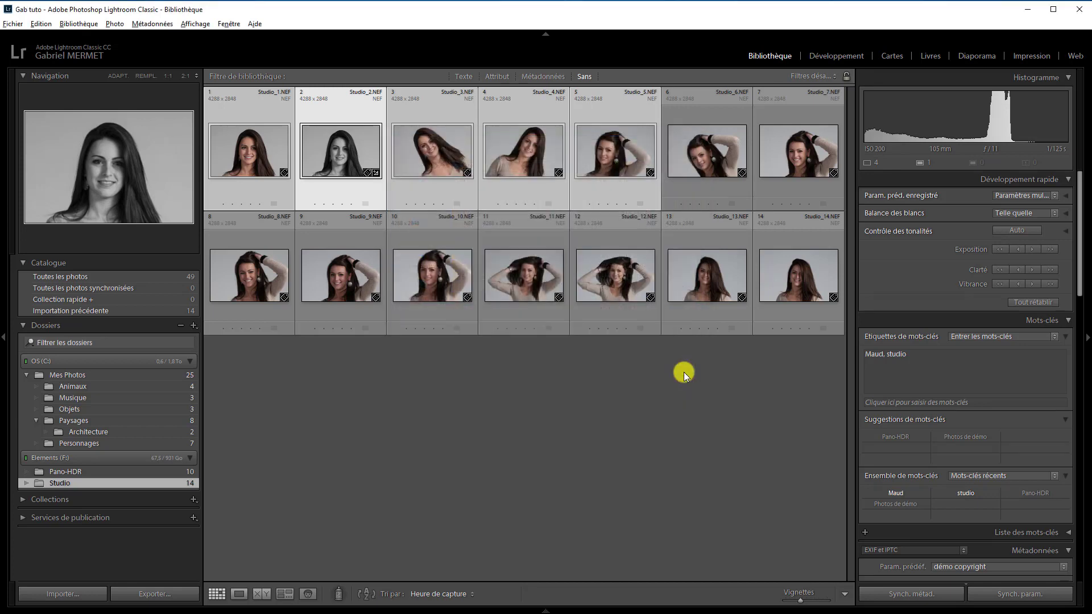